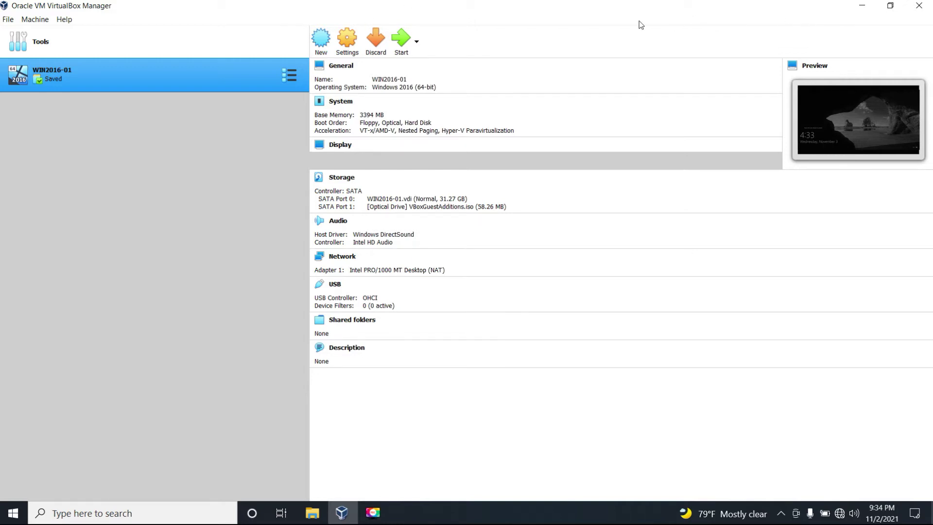
- Minimize the VirtualBox Manager window to reveal the desktop
{"action": "left_click", "coordinate": [861, 7]}
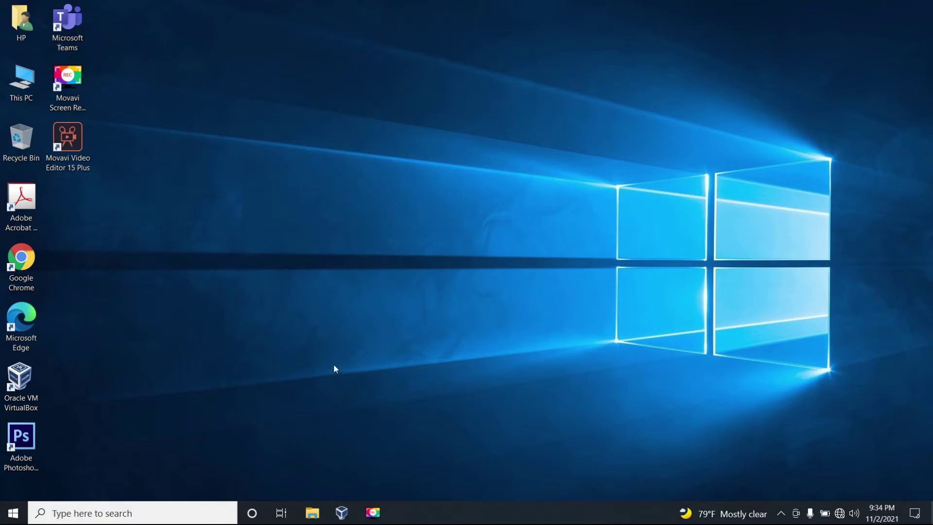
- Locate the Windows Server 2016 disc image in Downloads, then return to VirtualBox Manager
{"action": "key", "text": "super+e"}
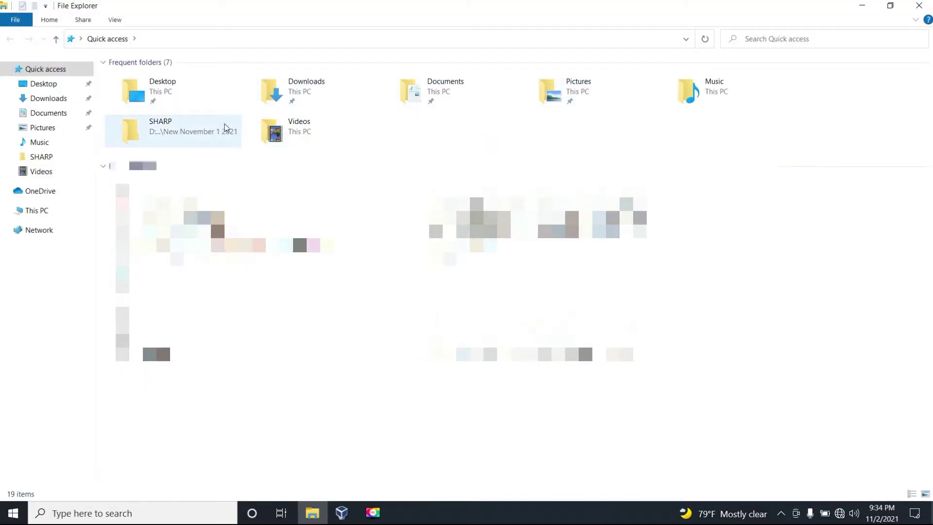
{"action": "double_click", "coordinate": [306, 92]}
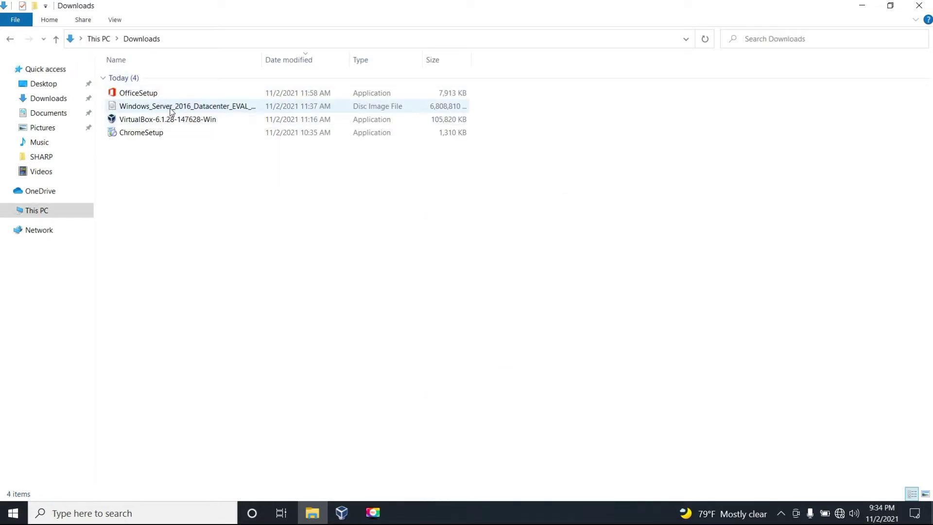
{"action": "left_click", "coordinate": [170, 109]}
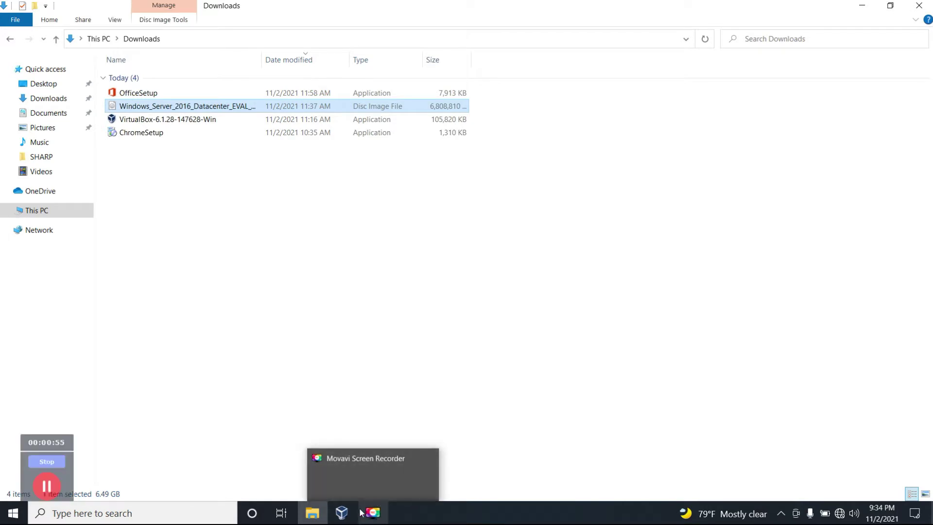
{"action": "mouse_move", "coordinate": [345, 515]}
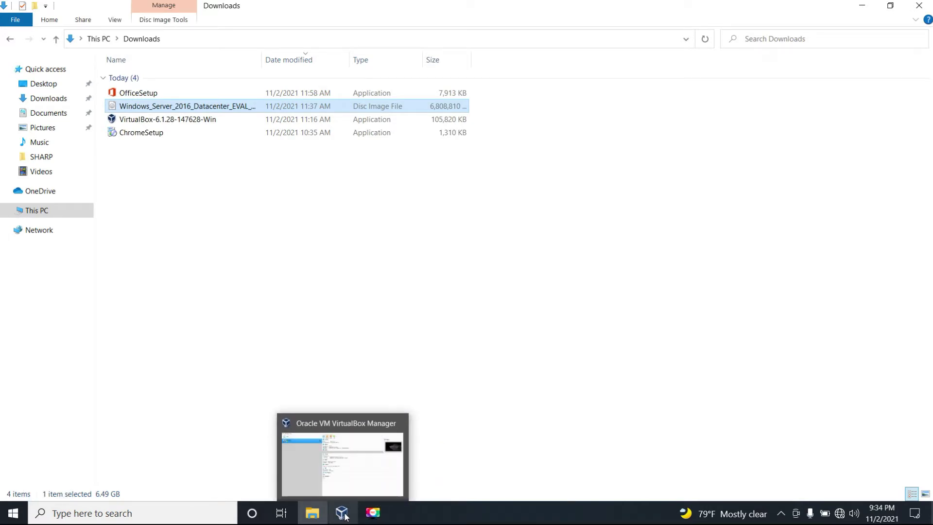
{"action": "left_click", "coordinate": [352, 465]}
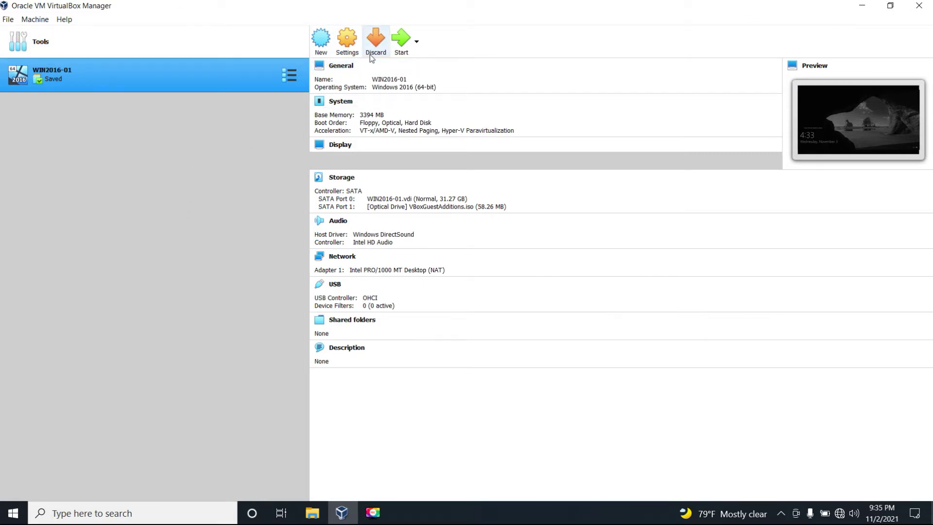
- Name the new virtual machine DC01 with version Windows 2016 (64-bit) and continue to memory
{"action": "left_click", "coordinate": [328, 46]}
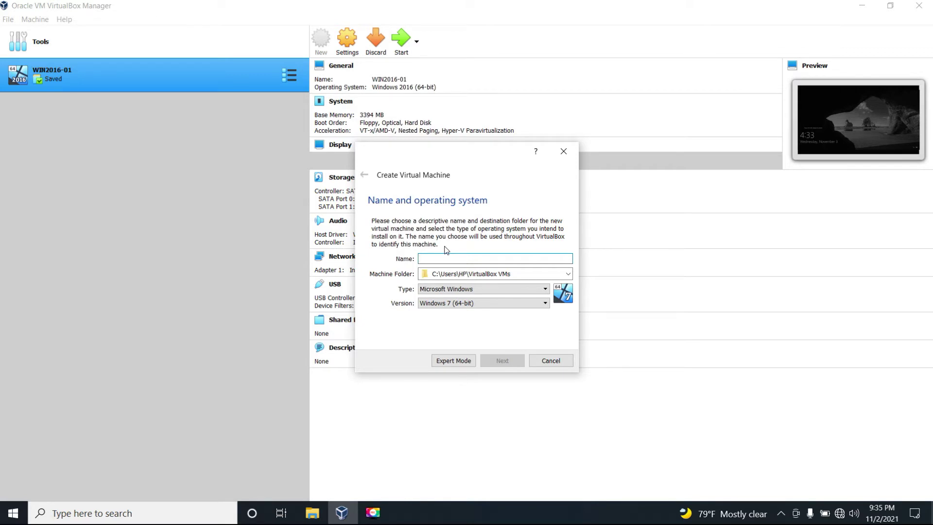
{"action": "type", "text": "d"}
{"action": "key", "text": "BackSpace"}
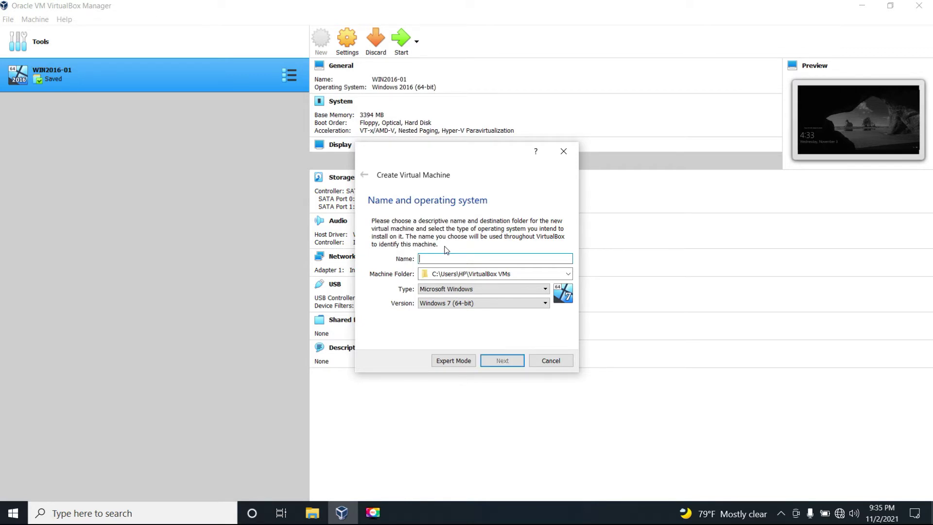
{"action": "type", "text": "d"}
{"action": "key", "text": "BackSpace"}
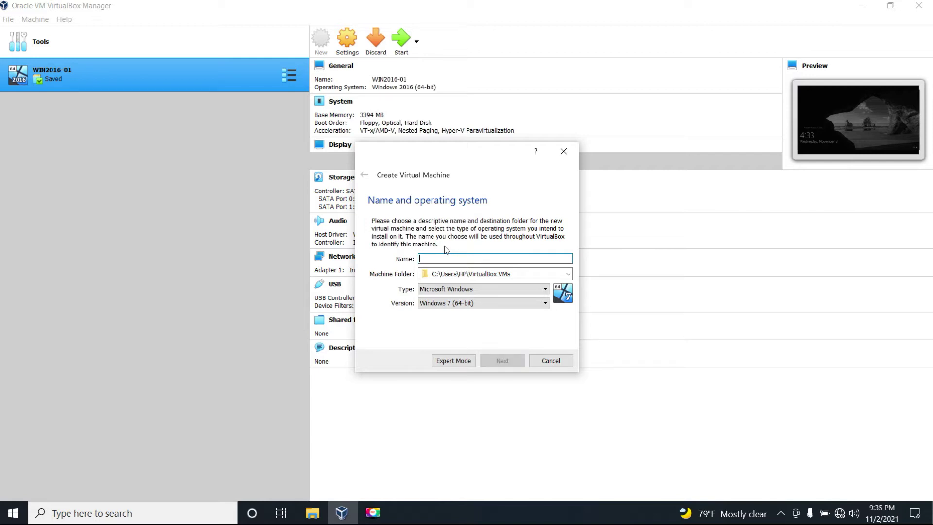
{"action": "type", "text": "DC01"}
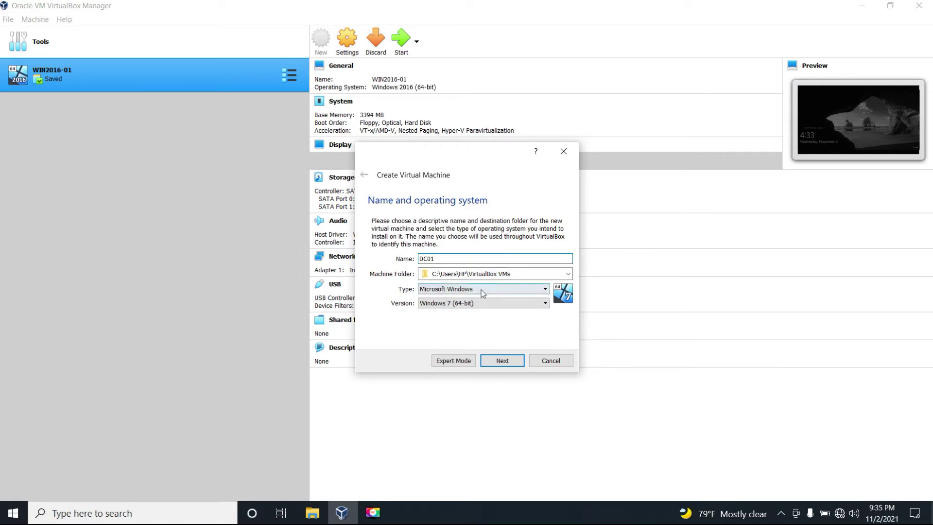
{"action": "left_click", "coordinate": [460, 304]}
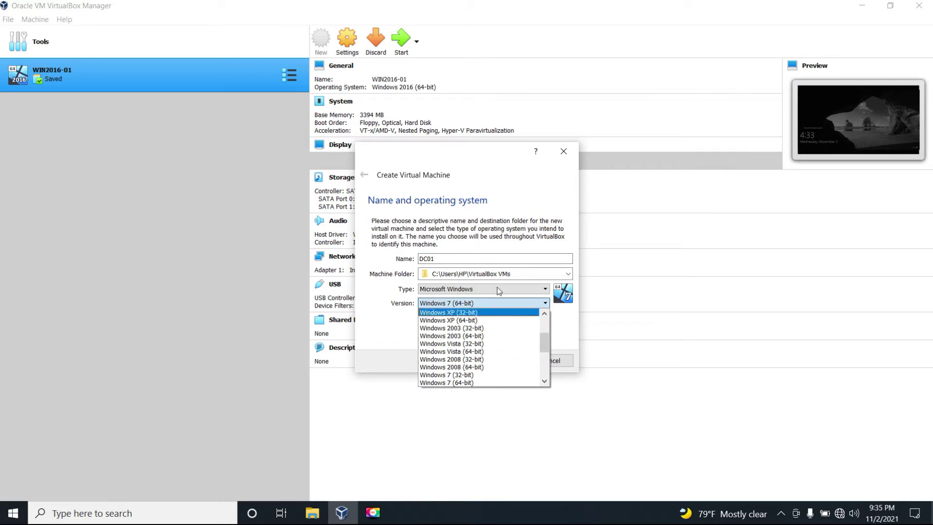
{"action": "left_click_drag", "start_coordinate": [541, 340], "coordinate": [543, 371]}
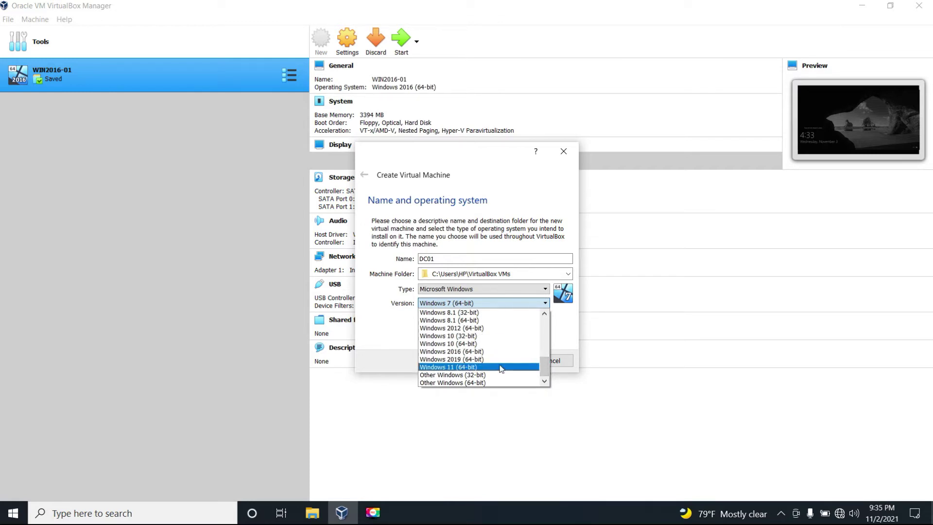
{"action": "left_click", "coordinate": [476, 355]}
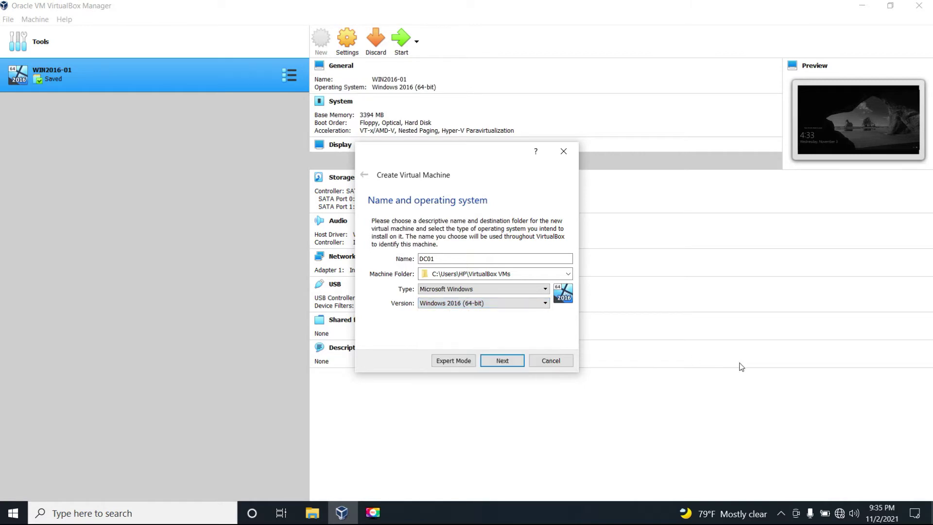
{"action": "left_click", "coordinate": [505, 363]}
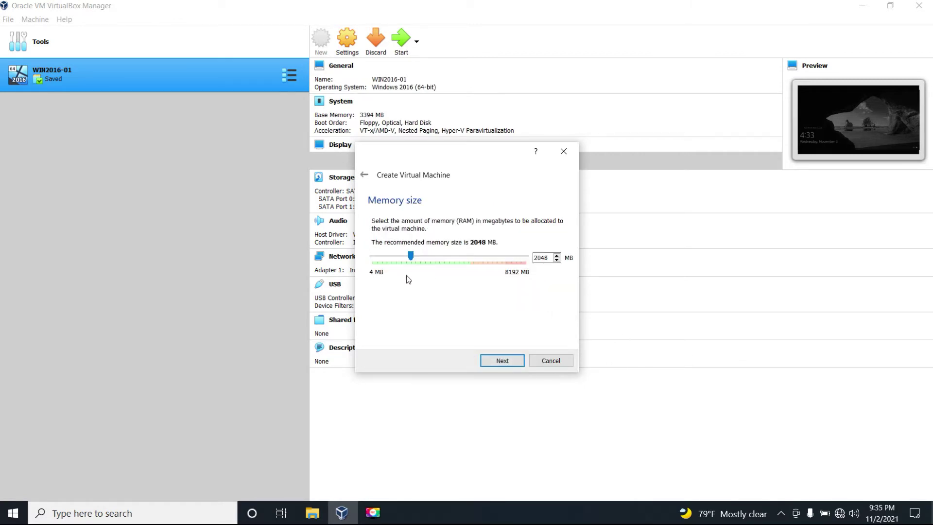
- Give DC01 2742 MB of memory and a dynamically allocated 50 GB VDI hard disk
{"action": "left_click_drag", "start_coordinate": [421, 255], "coordinate": [424, 256]}
{"action": "left_click", "coordinate": [502, 361]}
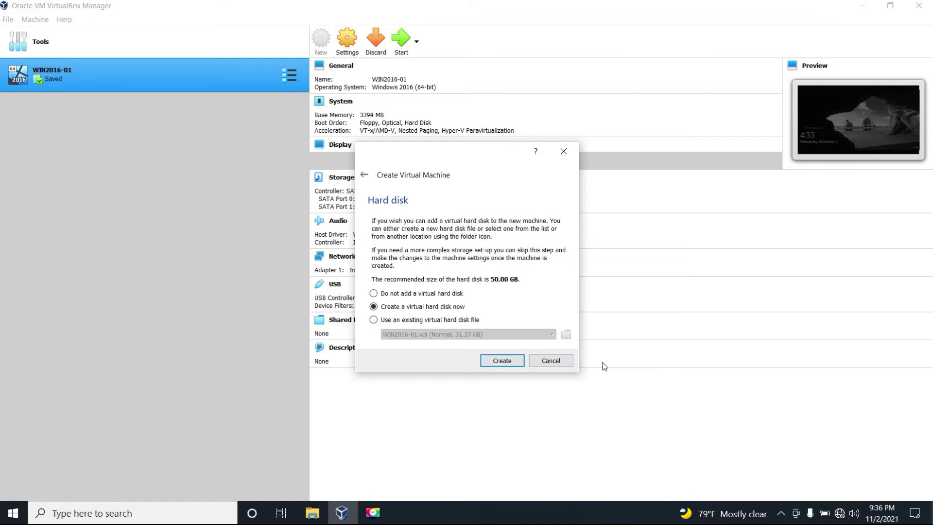
{"action": "left_click", "coordinate": [500, 364]}
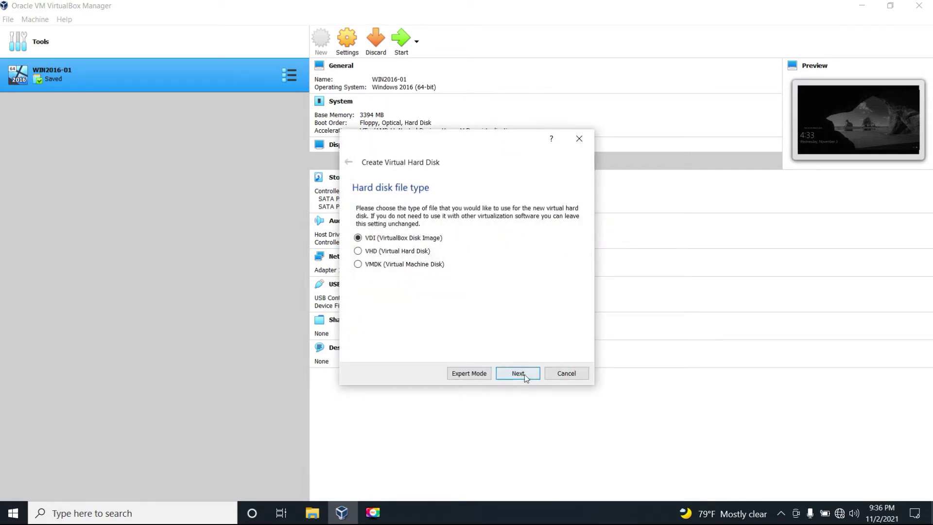
{"action": "left_click", "coordinate": [519, 377]}
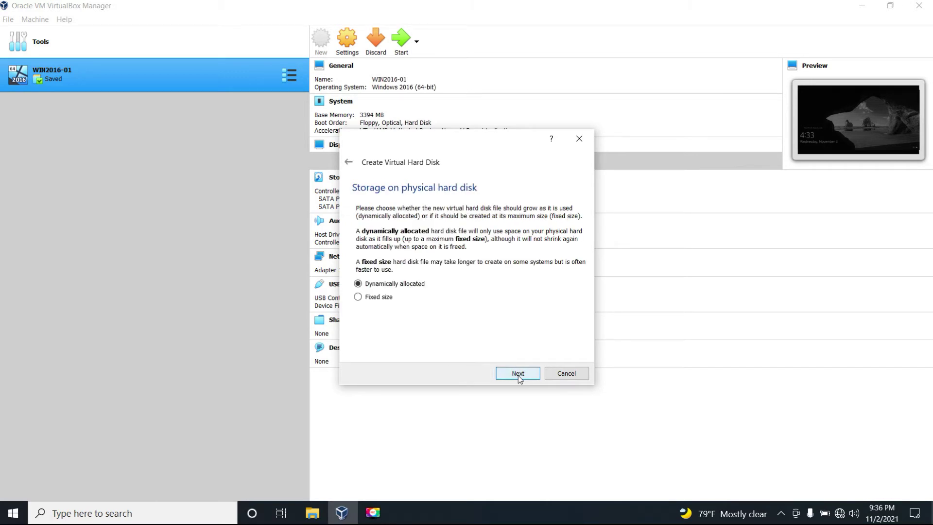
{"action": "left_click", "coordinate": [518, 375]}
{"action": "left_click", "coordinate": [518, 373]}
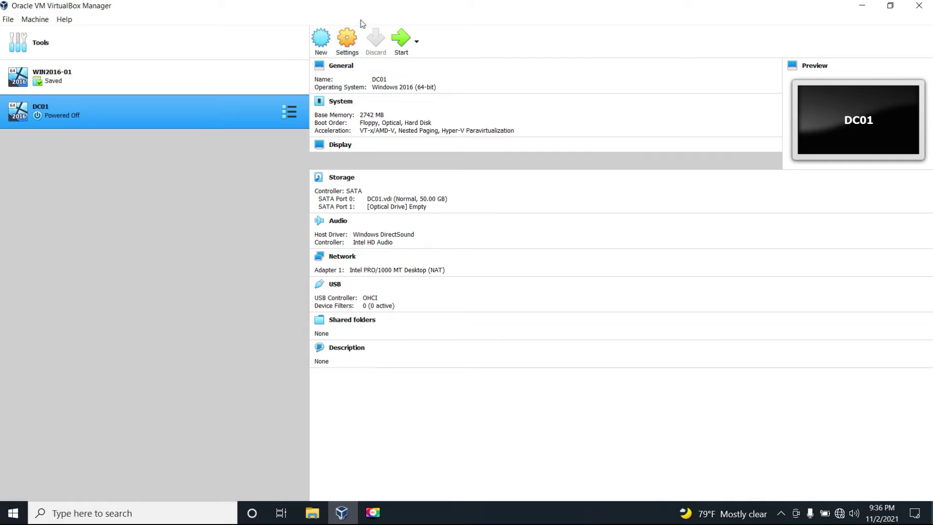
- Load Windows_Server_2016_Datacenter_EVAL_en-us_14393_refresh.ISO into DC01's optical drive and save settings
{"action": "left_click", "coordinate": [347, 44]}
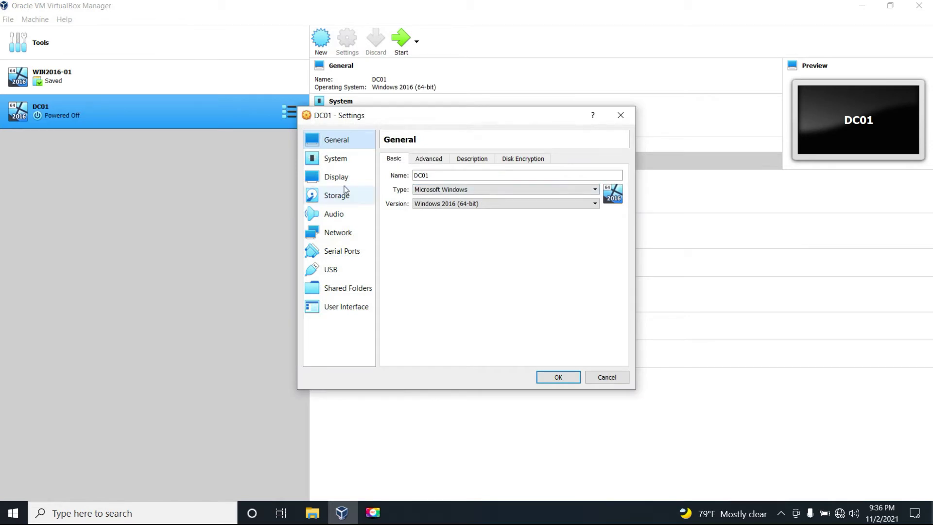
{"action": "left_click", "coordinate": [345, 196]}
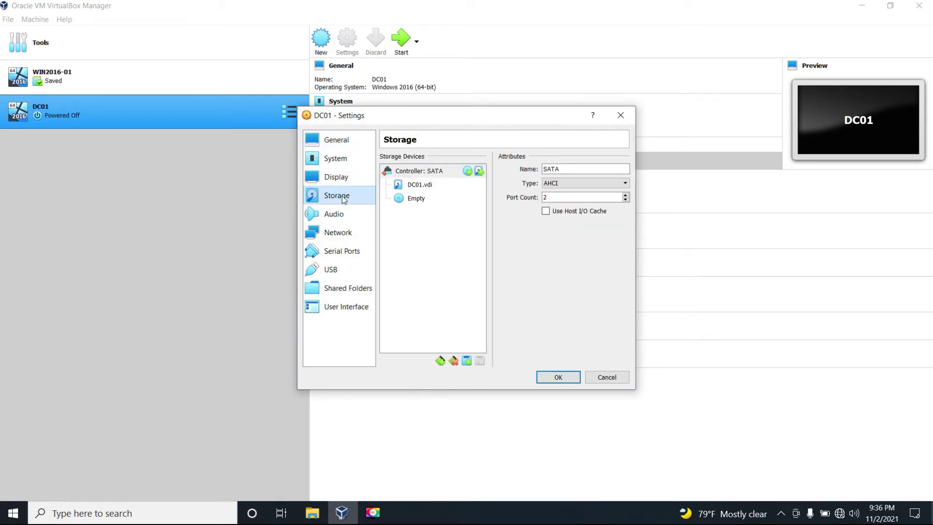
{"action": "left_click", "coordinate": [420, 200]}
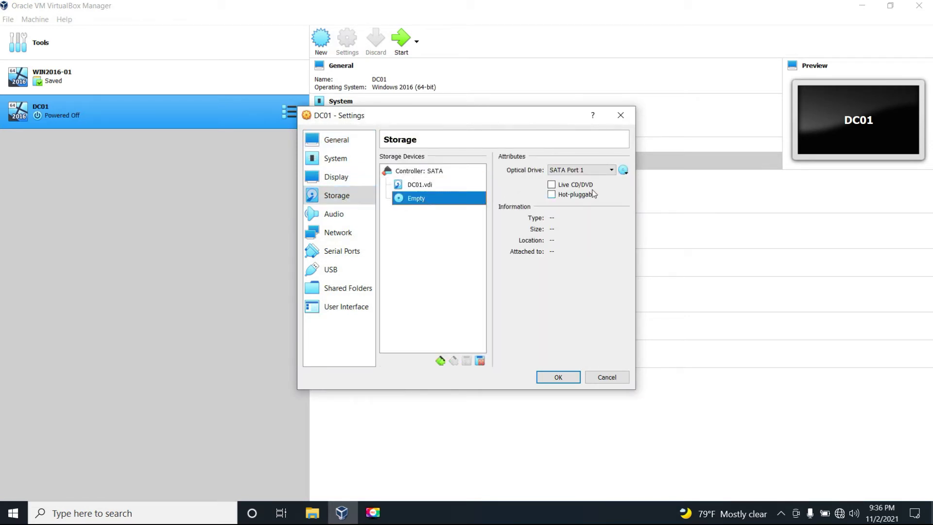
{"action": "left_click", "coordinate": [625, 170]}
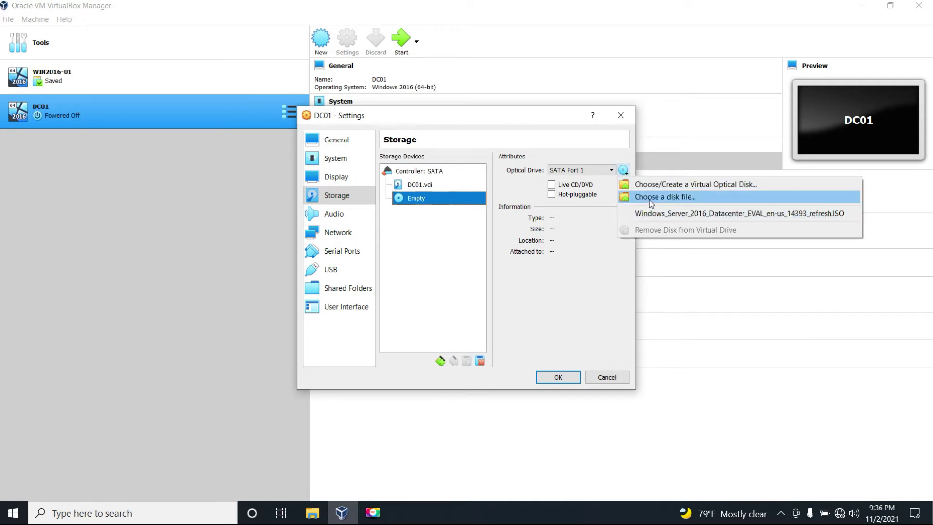
{"action": "left_click", "coordinate": [650, 198]}
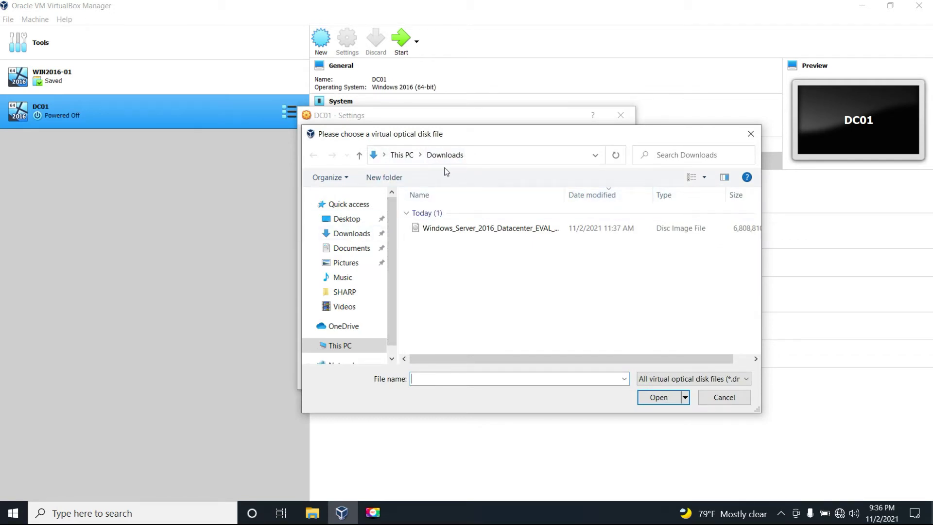
{"action": "left_click", "coordinate": [444, 229]}
{"action": "left_click", "coordinate": [660, 400]}
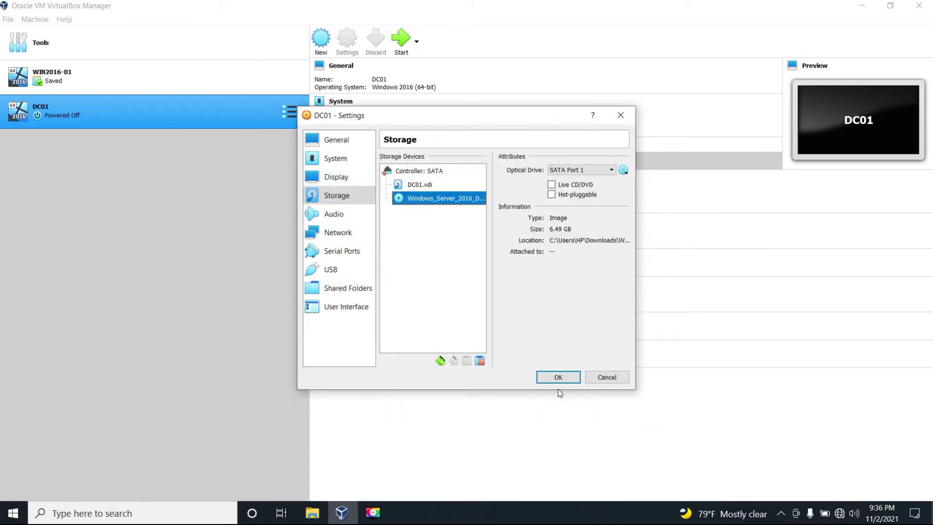
{"action": "left_click", "coordinate": [558, 381]}
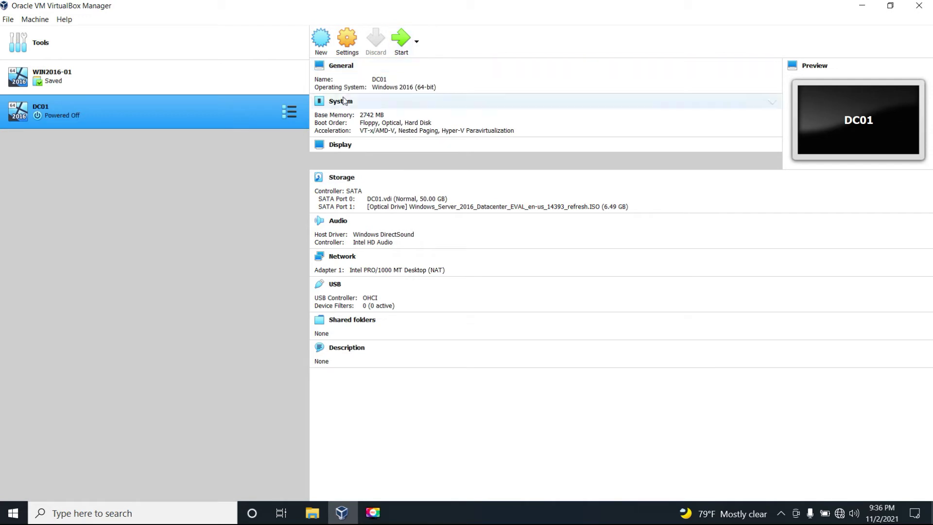
- Start DC01, keep the default language and keyboard settings, and choose Install now
{"action": "left_click", "coordinate": [403, 39]}
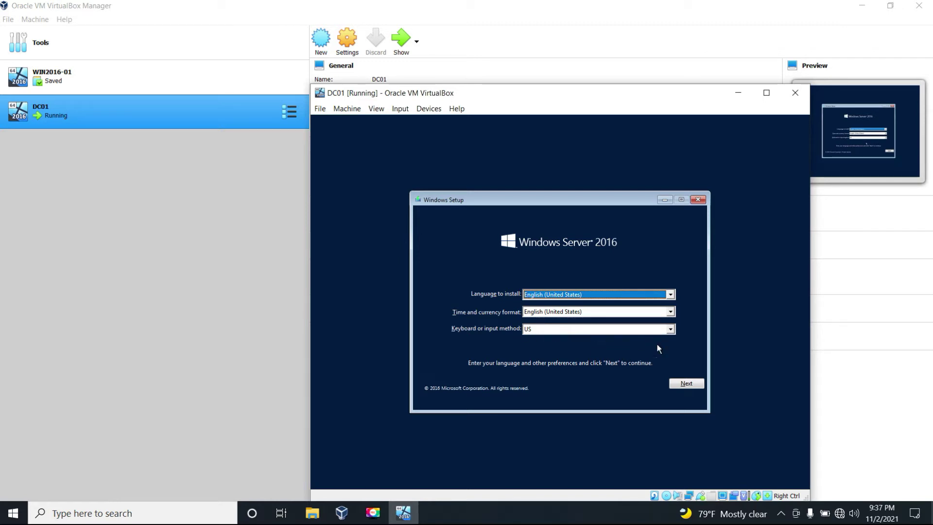
{"action": "left_click", "coordinate": [687, 385]}
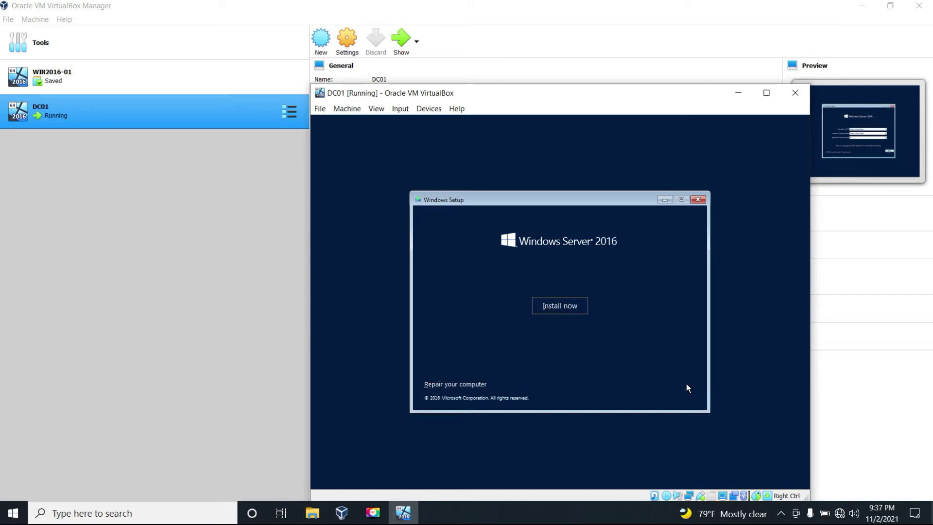
{"action": "left_click", "coordinate": [554, 310]}
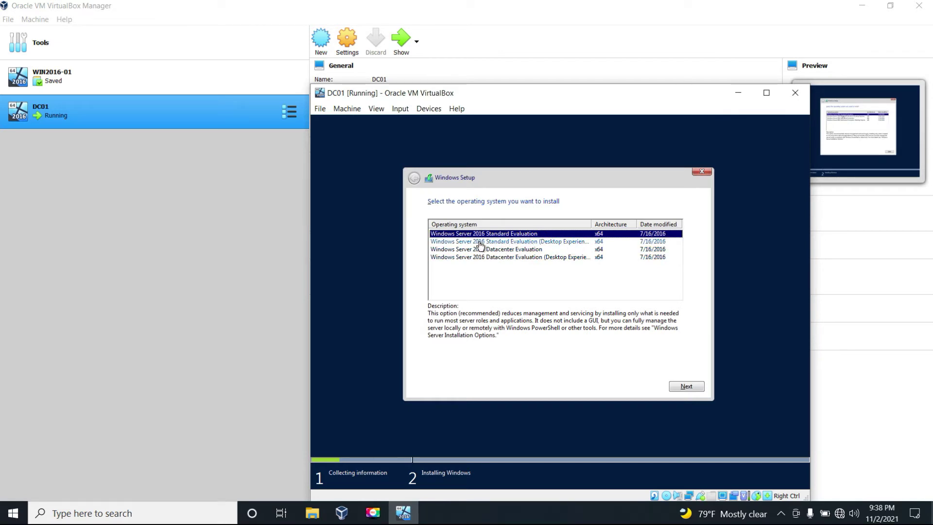
- Pick Windows Server 2016 Datacenter Evaluation (Desktop Experience) and accept the license terms
{"action": "left_click", "coordinate": [462, 241]}
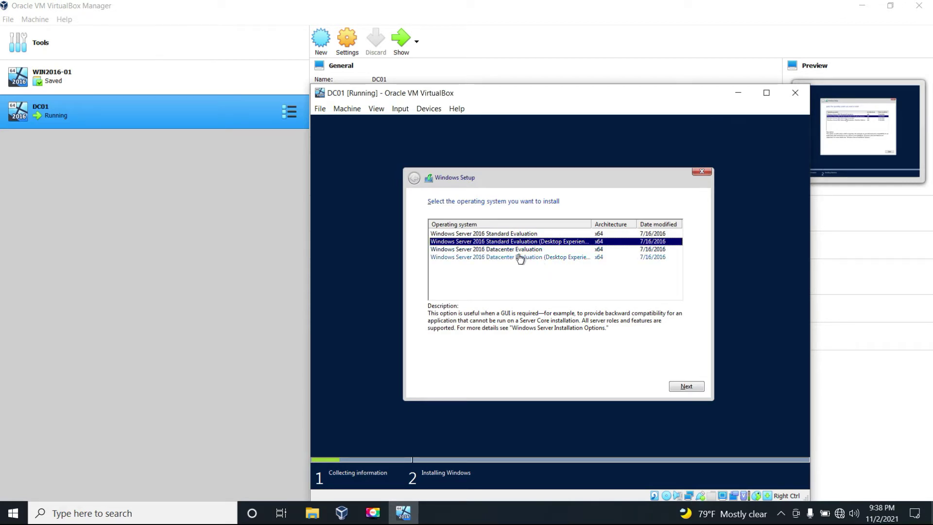
{"action": "left_click", "coordinate": [500, 259]}
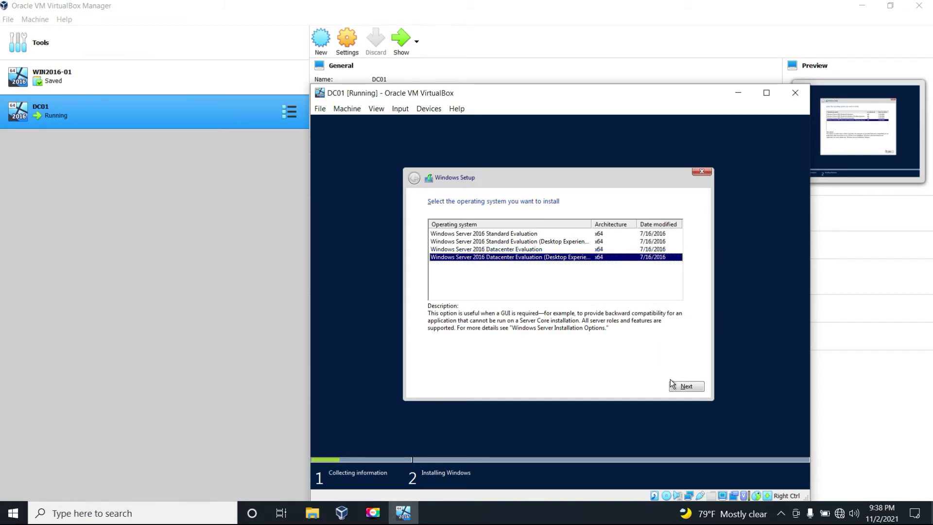
{"action": "left_click", "coordinate": [686, 387]}
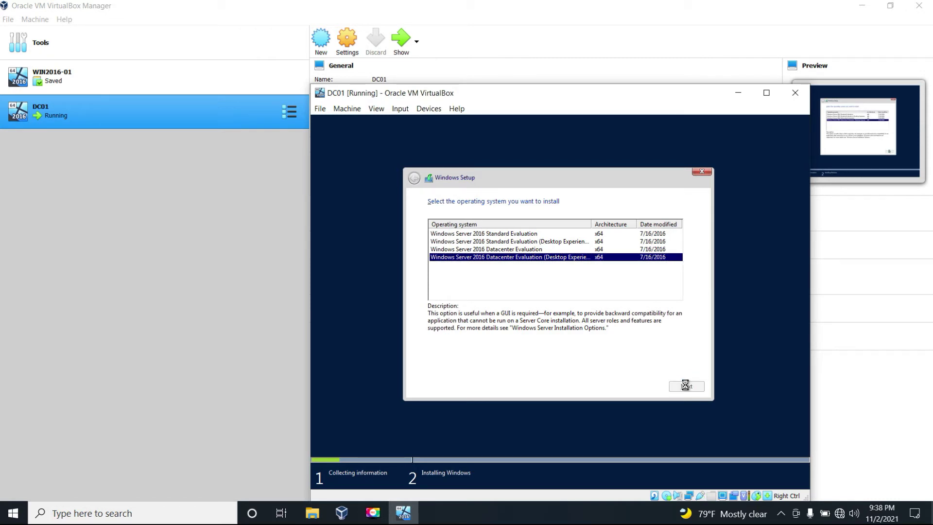
{"action": "left_click", "coordinate": [484, 365]}
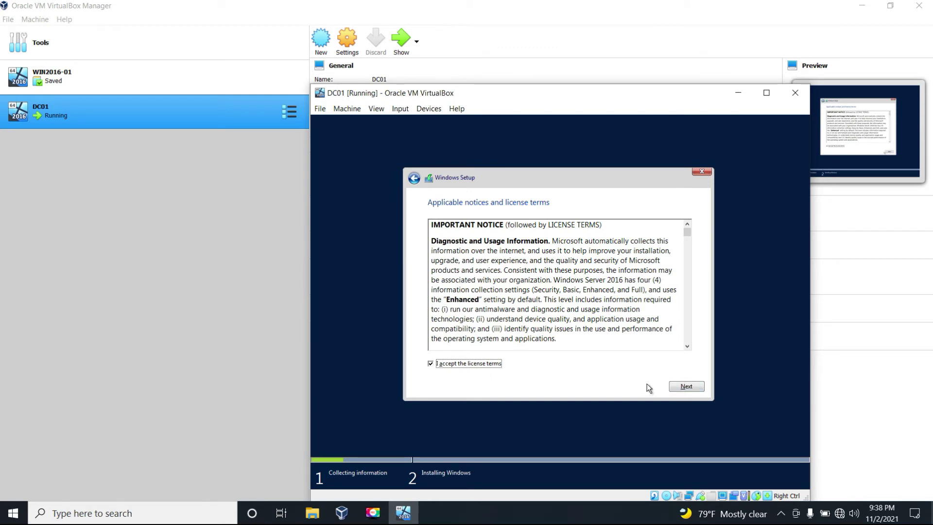
- Continue past the license page and choose Custom: Install Windows only (advanced)
{"action": "left_click", "coordinate": [686, 386]}
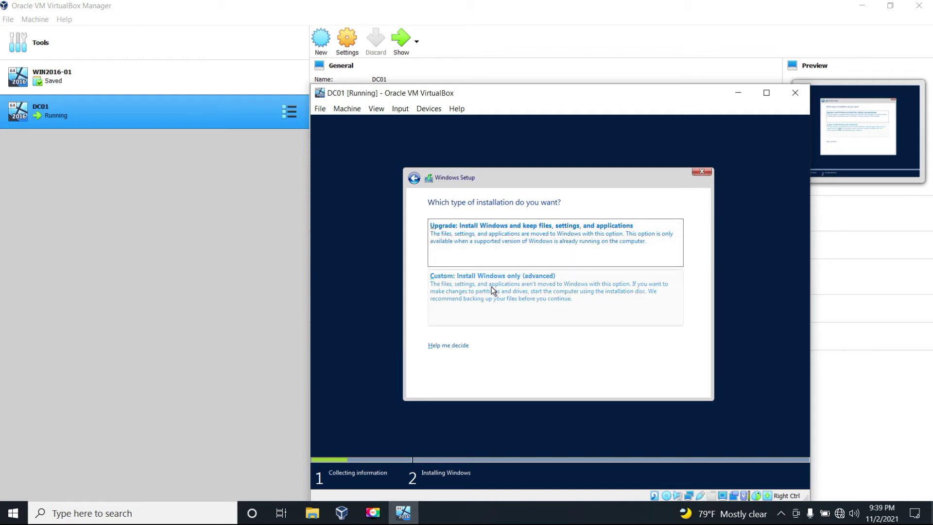
{"action": "left_click", "coordinate": [477, 291]}
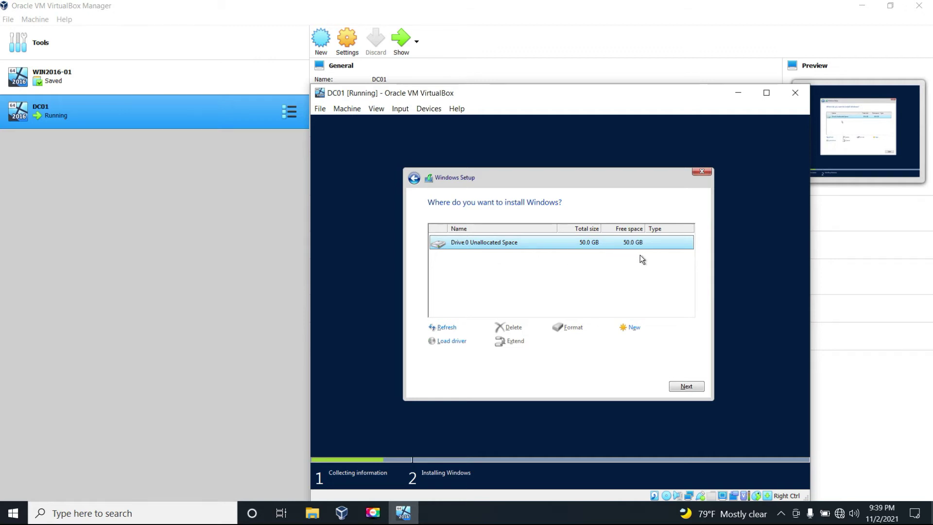
- Install Windows onto Drive 0's 50 GB unallocated space
{"action": "left_click", "coordinate": [622, 248]}
{"action": "left_click", "coordinate": [681, 387]}
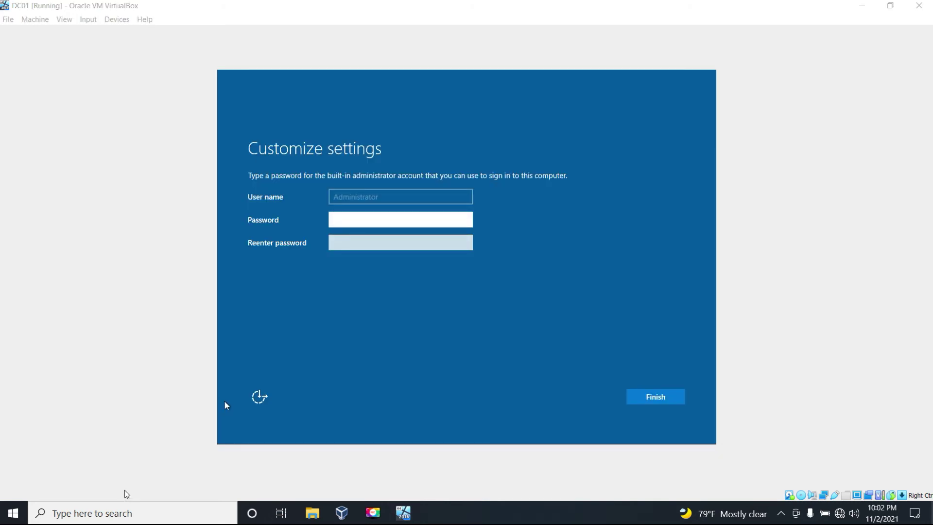
- Enter and confirm the Administrator account password, then finish setup
{"action": "left_click", "coordinate": [374, 220]}
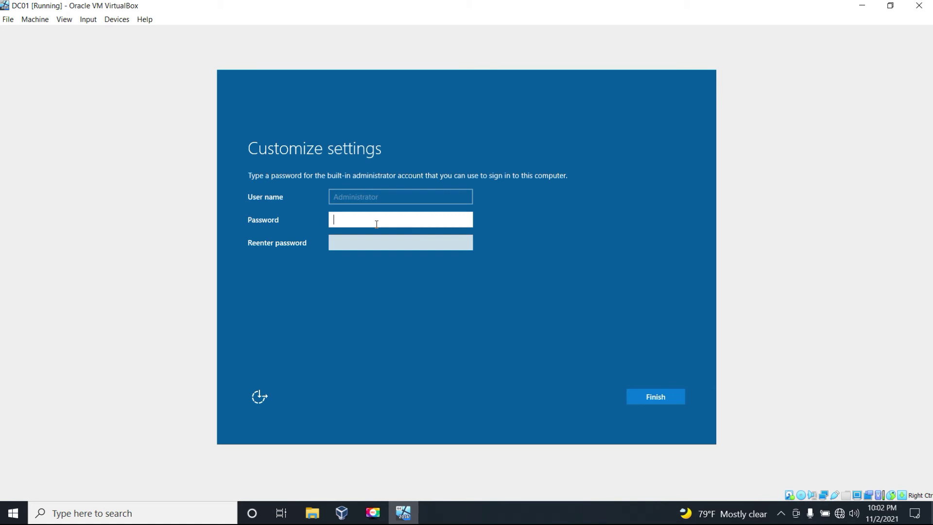
{"action": "type", "text": "P@ssw0rd"}
{"action": "left_click", "coordinate": [360, 247]}
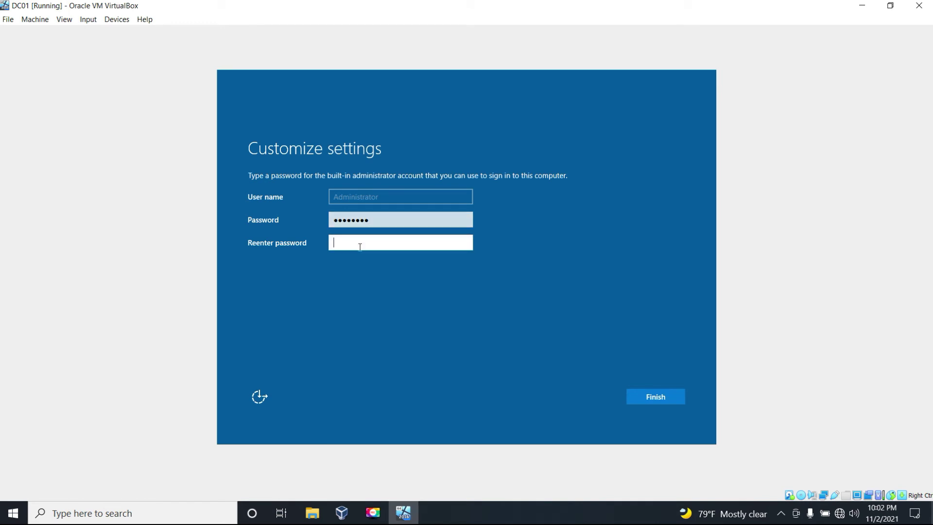
{"action": "type", "text": "P@ssw0rd"}
{"action": "left_click", "coordinate": [653, 400]}
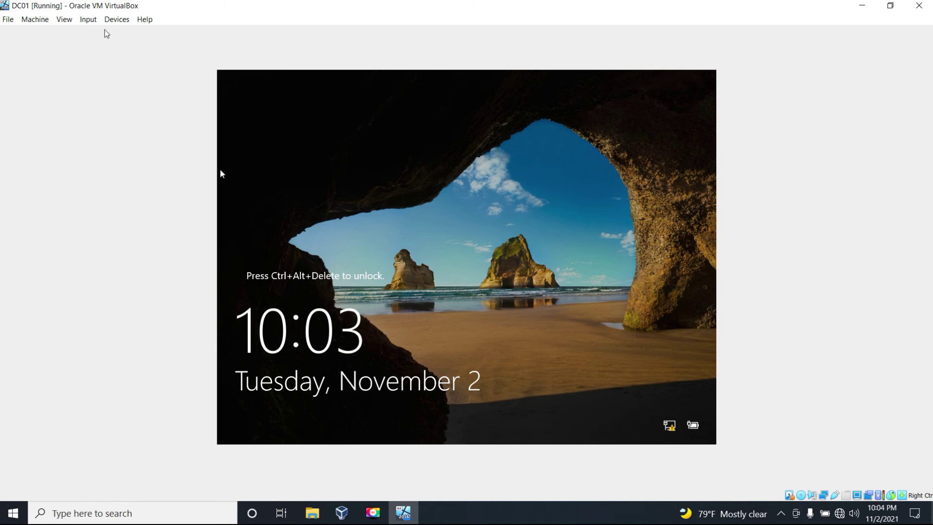
- Send Ctrl-Alt-Del to DC01 and enter the Administrator password at the sign-in screen
{"action": "left_click", "coordinate": [89, 22]}
{"action": "mouse_move", "coordinate": [122, 34]}
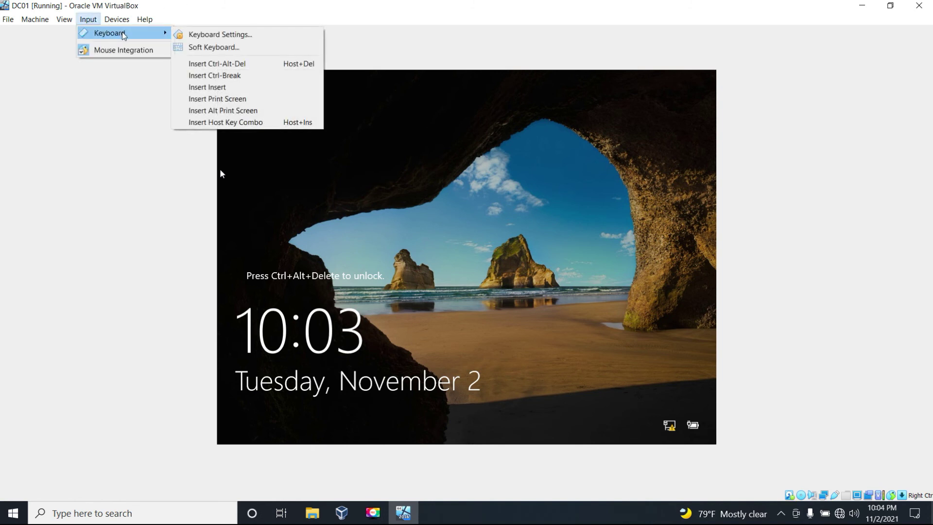
{"action": "left_click", "coordinate": [211, 66]}
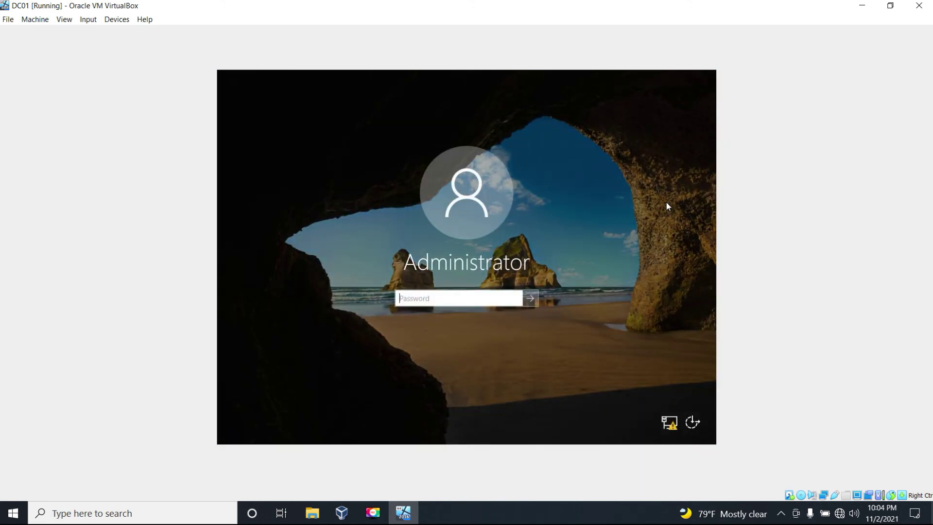
{"action": "left_click", "coordinate": [444, 302]}
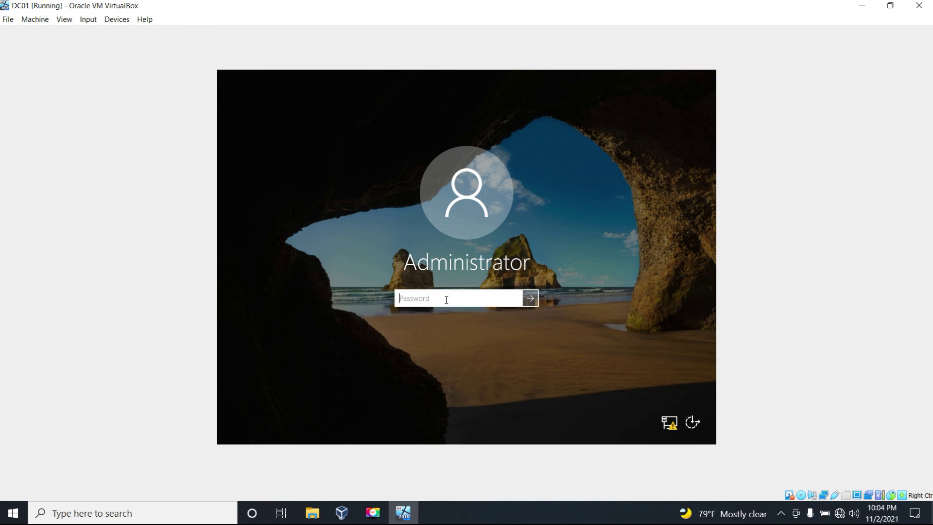
{"action": "type", "text": "••••••••"}
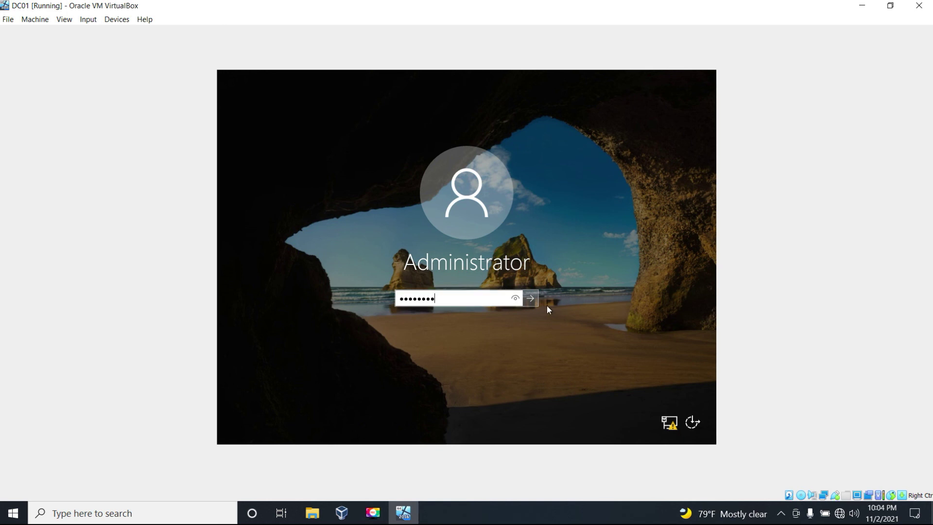
- Sign in as Administrator and answer Yes to network discoverability on the Networks prompt
{"action": "left_click", "coordinate": [532, 302]}
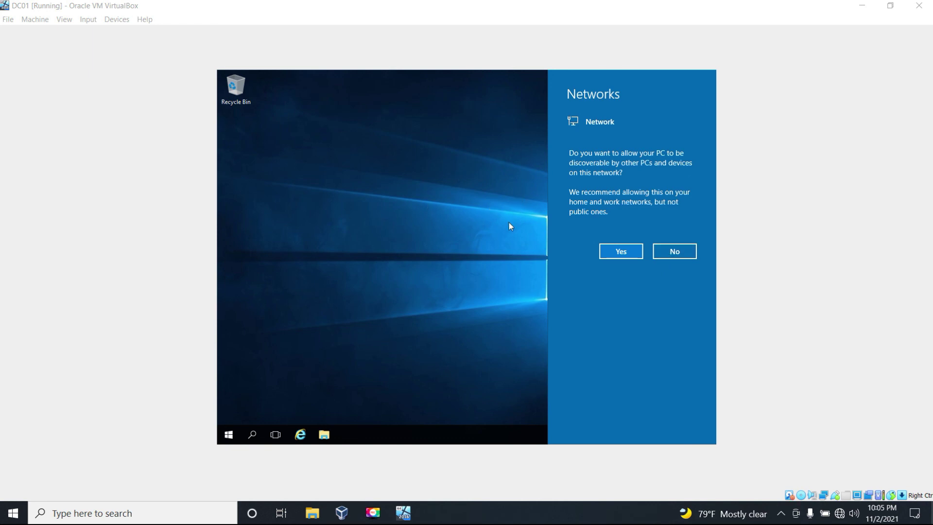
{"action": "left_click", "coordinate": [620, 252]}
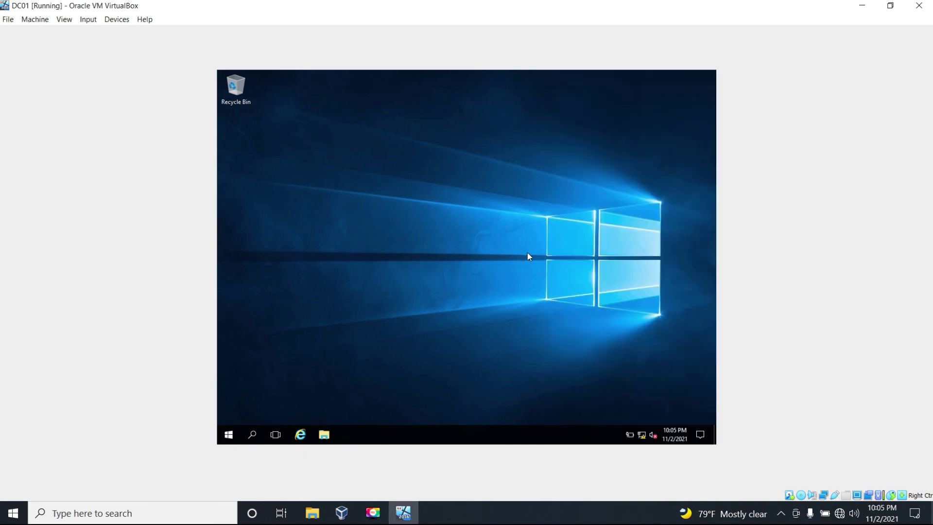